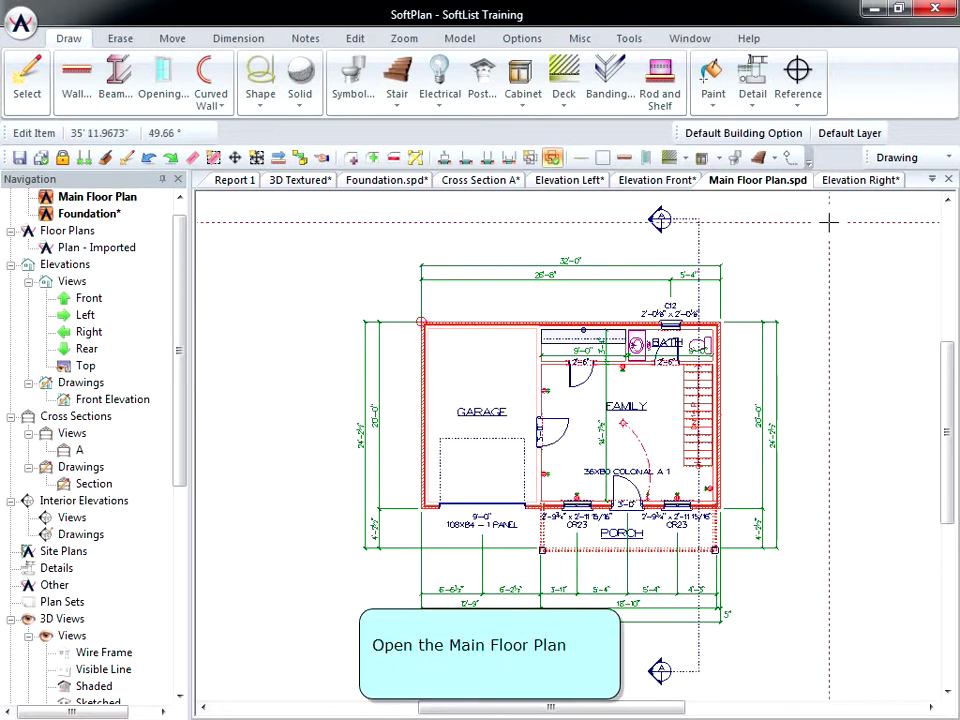
# - Draw a rectangular deck 20' wide and 10' deep at the rear of the house, starting from the rear corner beside the bath
pyautogui.moveTo(714, 232); pyautogui.dragTo(687, 352, button='middle')
pyautogui.scroll(2, 568, 446)
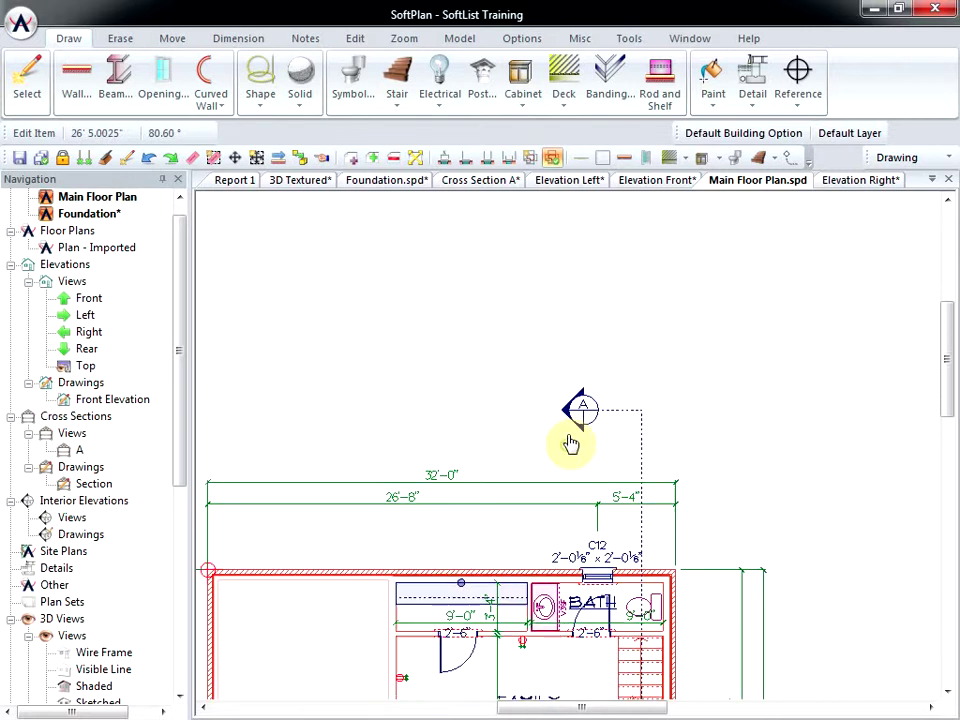
pyautogui.click(556, 82)
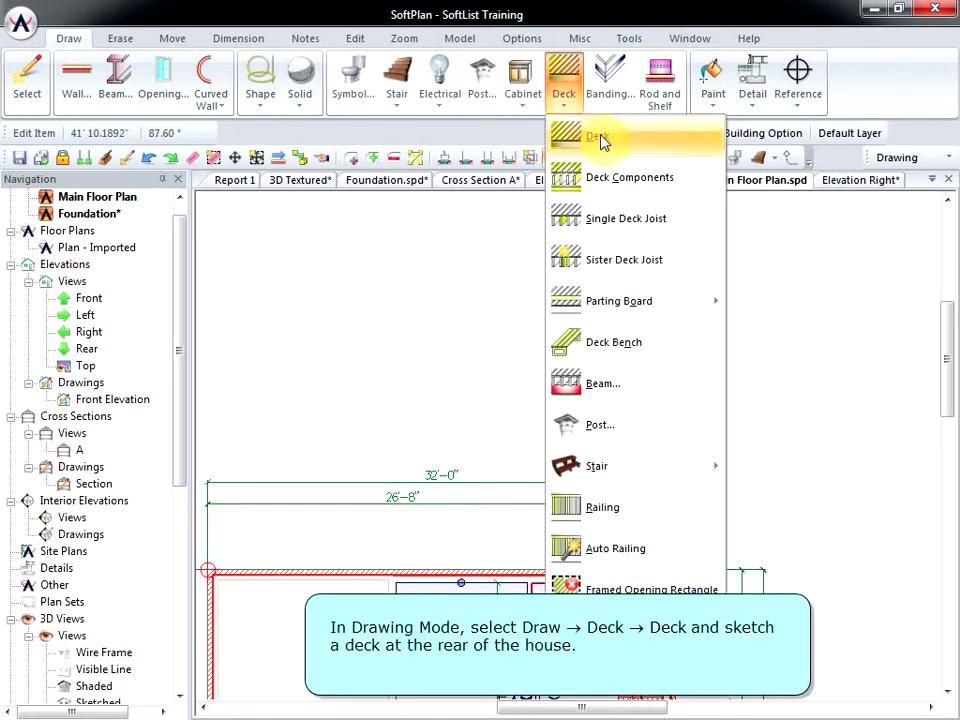
pyautogui.click(566, 133)
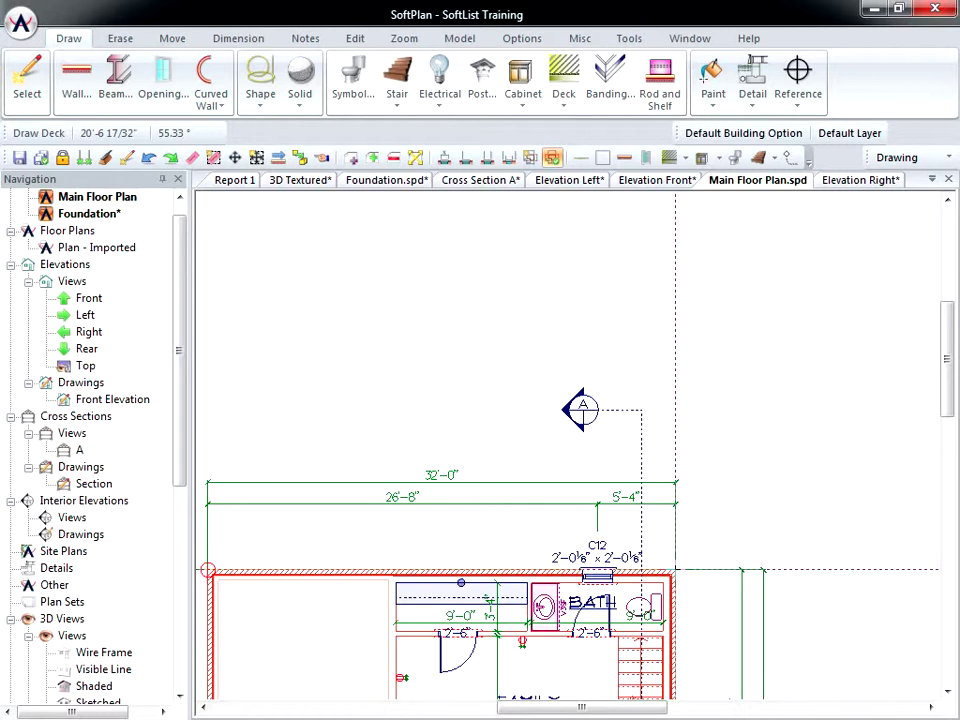
pyautogui.write('10')
pyautogui.press('Return')
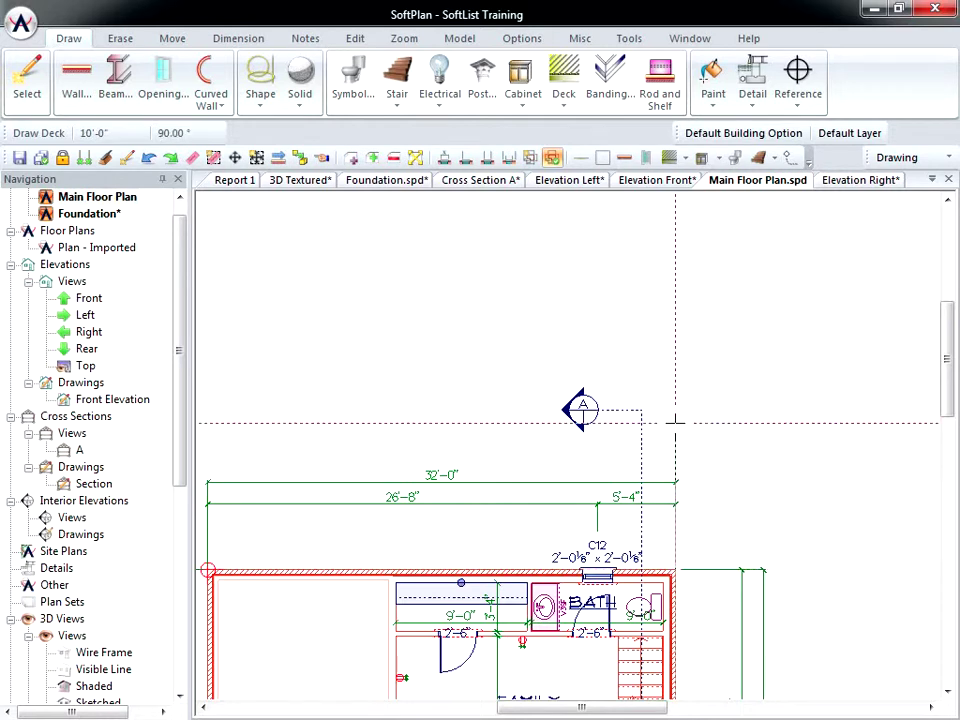
pyautogui.write('20')
pyautogui.press('Return')
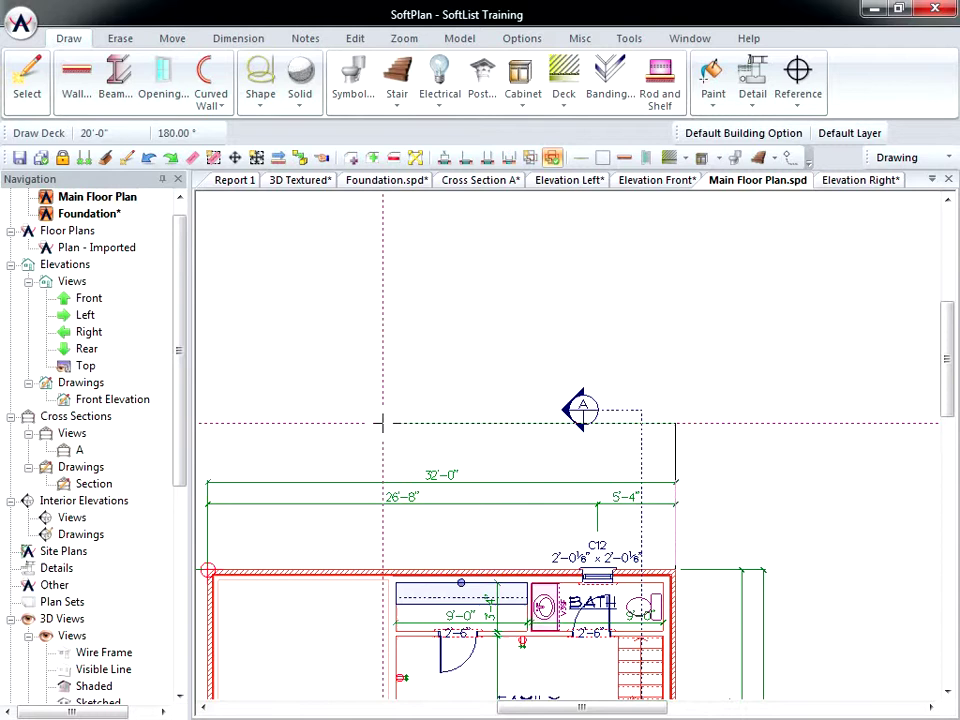
pyautogui.click(383, 570)
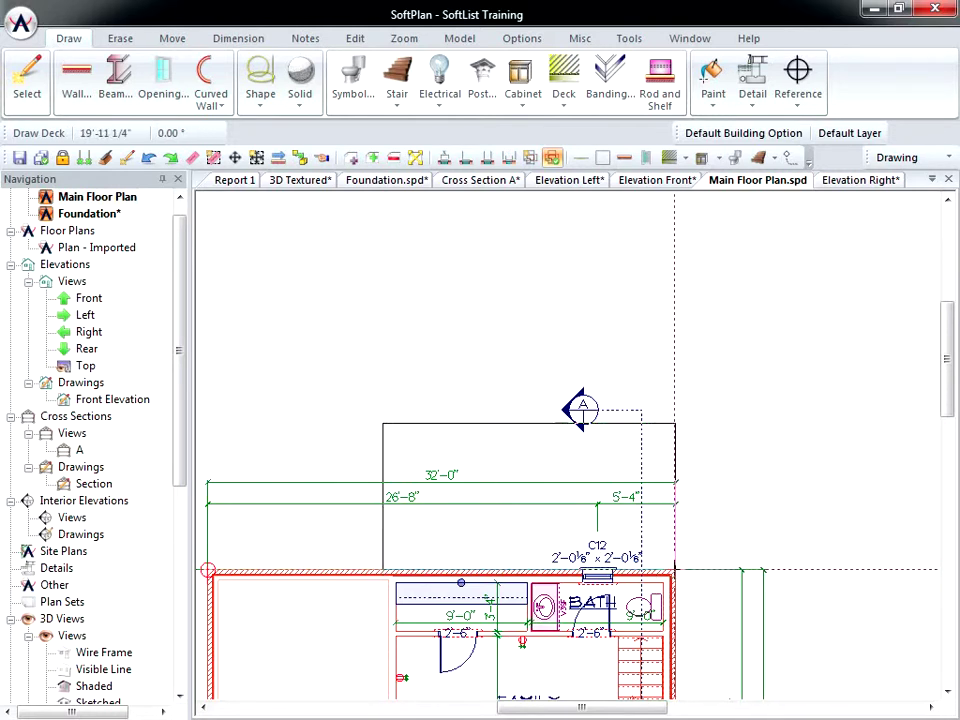
pyautogui.click(675, 569)
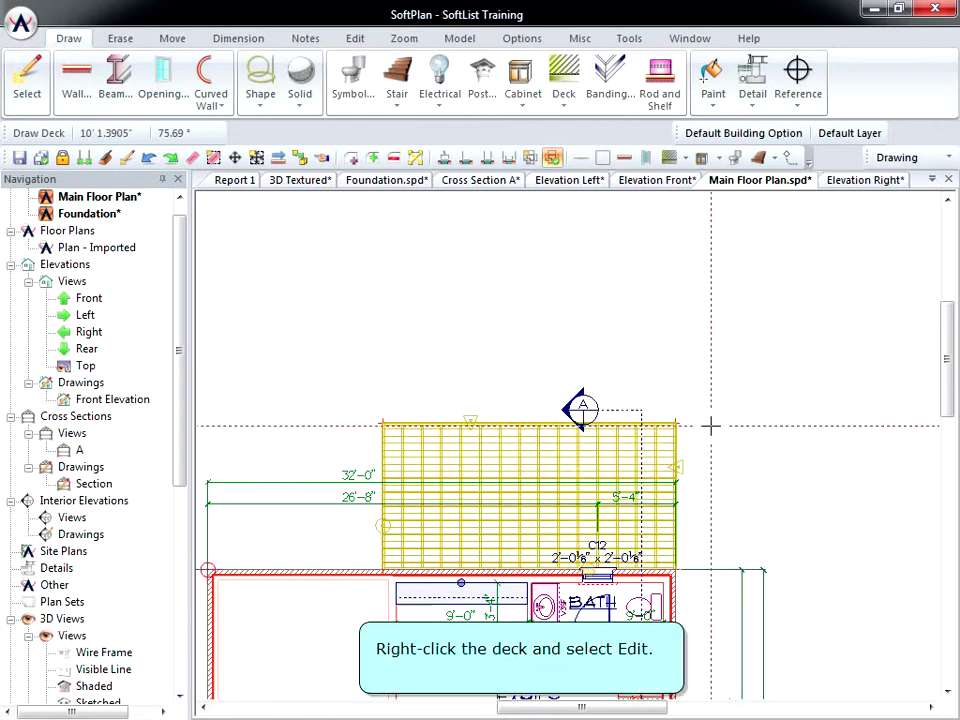
# - Open the new deck for editing and list its SoftList materials
pyautogui.rightClick(436, 459)
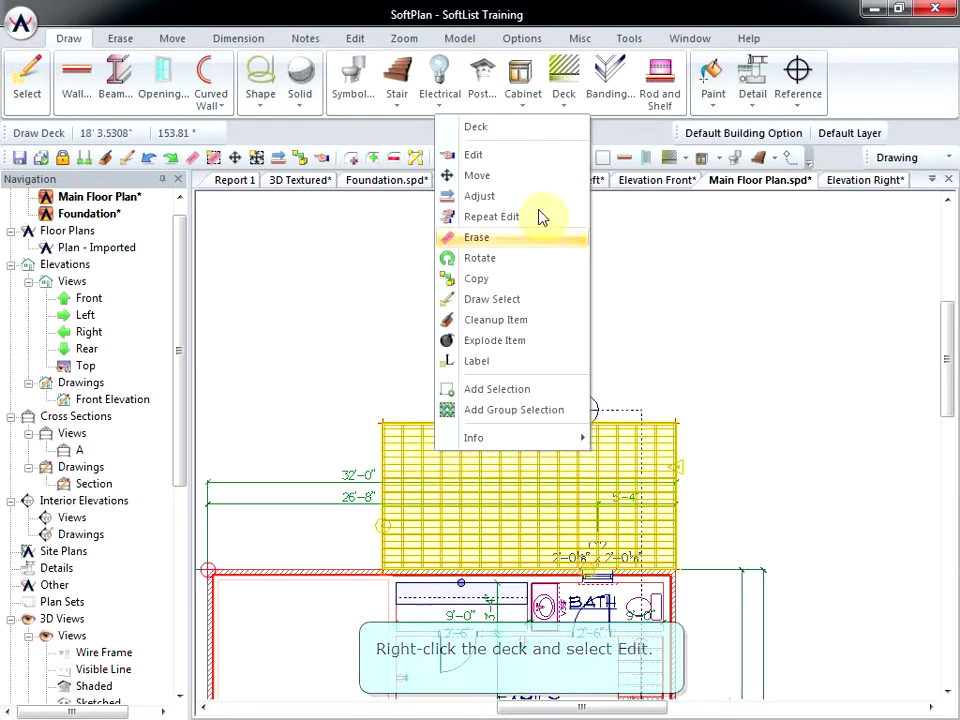
pyautogui.click(525, 155)
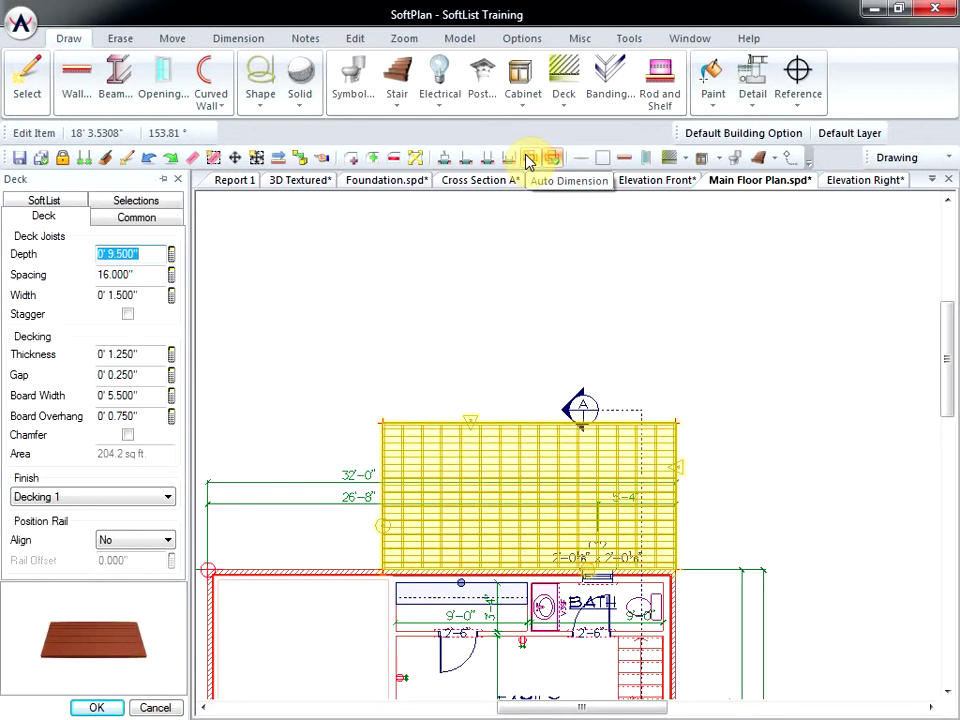
pyautogui.click(60, 201)
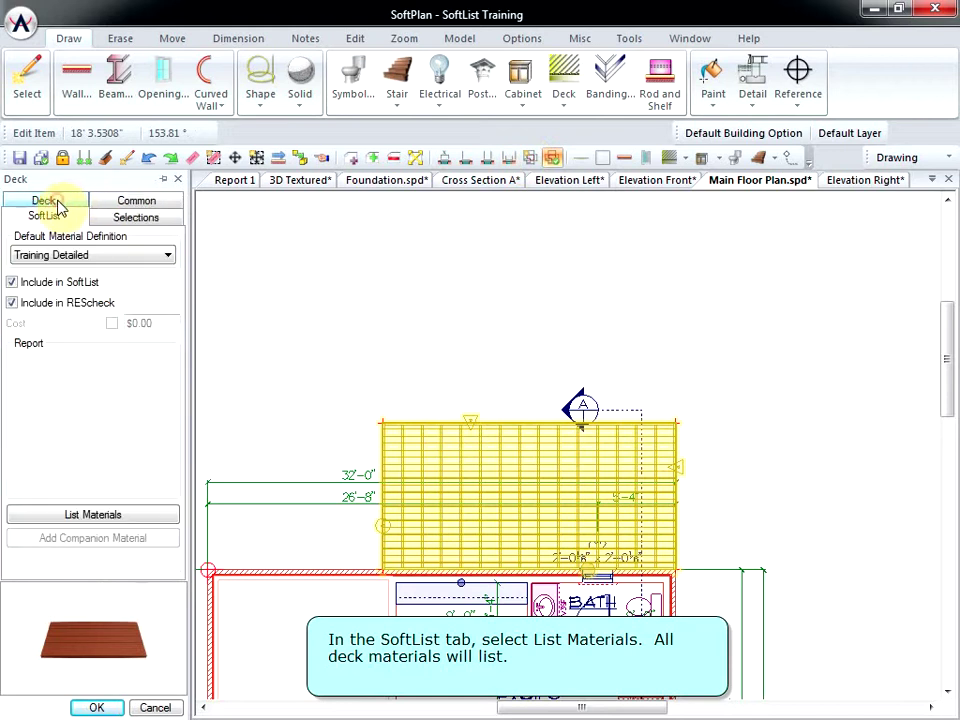
pyautogui.click(85, 512)
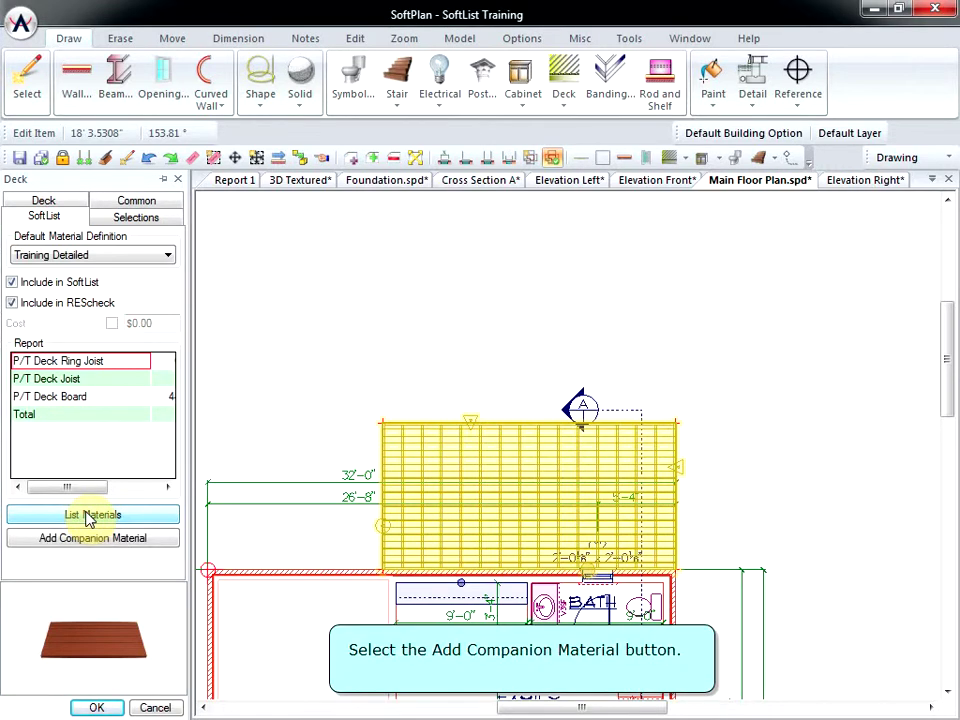
# - Add a companion material to the deck named Deck Stain with a cost of 18.00
pyautogui.click(107, 542)
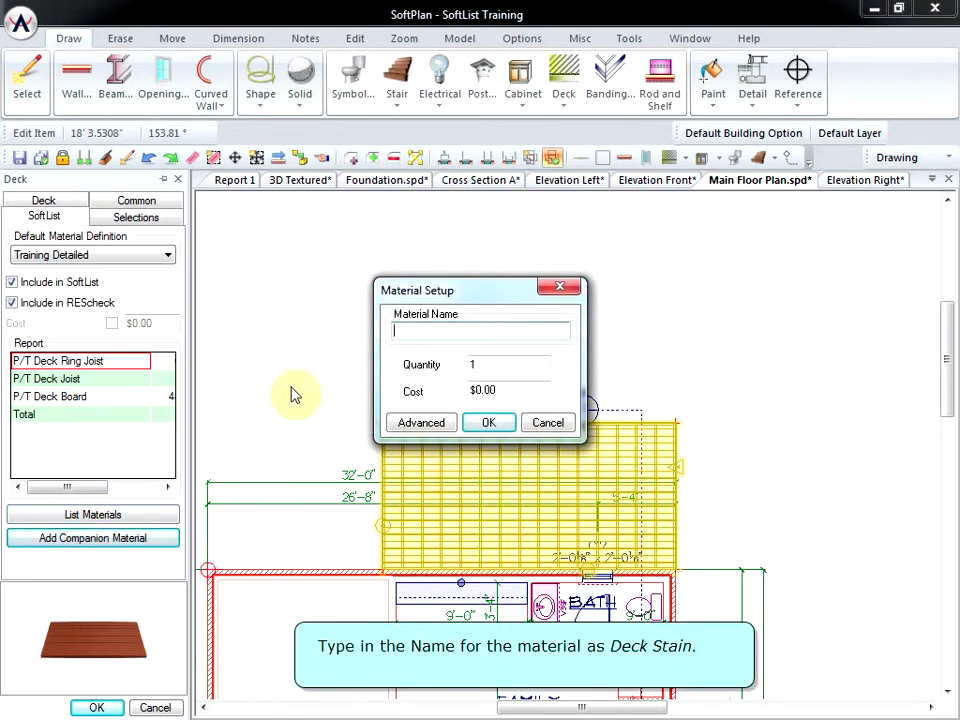
pyautogui.write('Deck Stain')
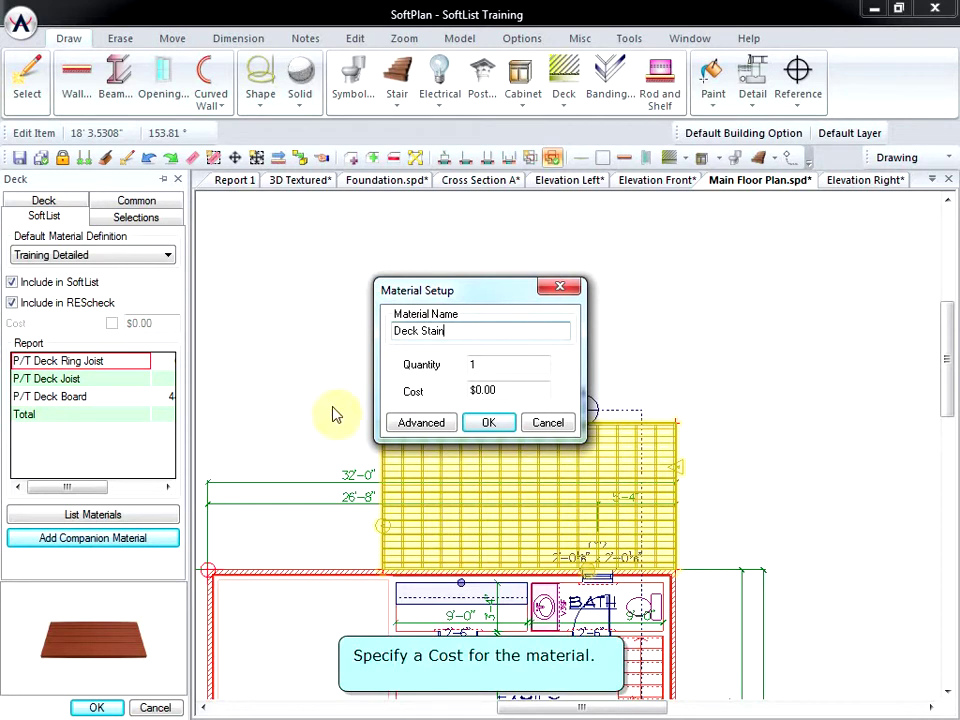
pyautogui.click(513, 392)
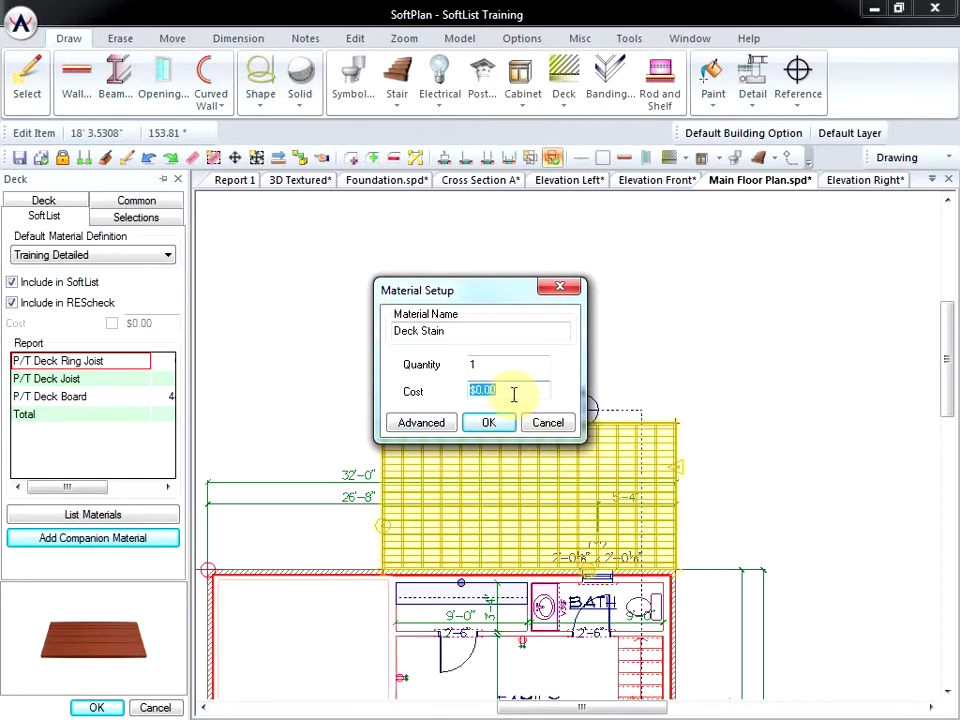
pyautogui.write('18.00')
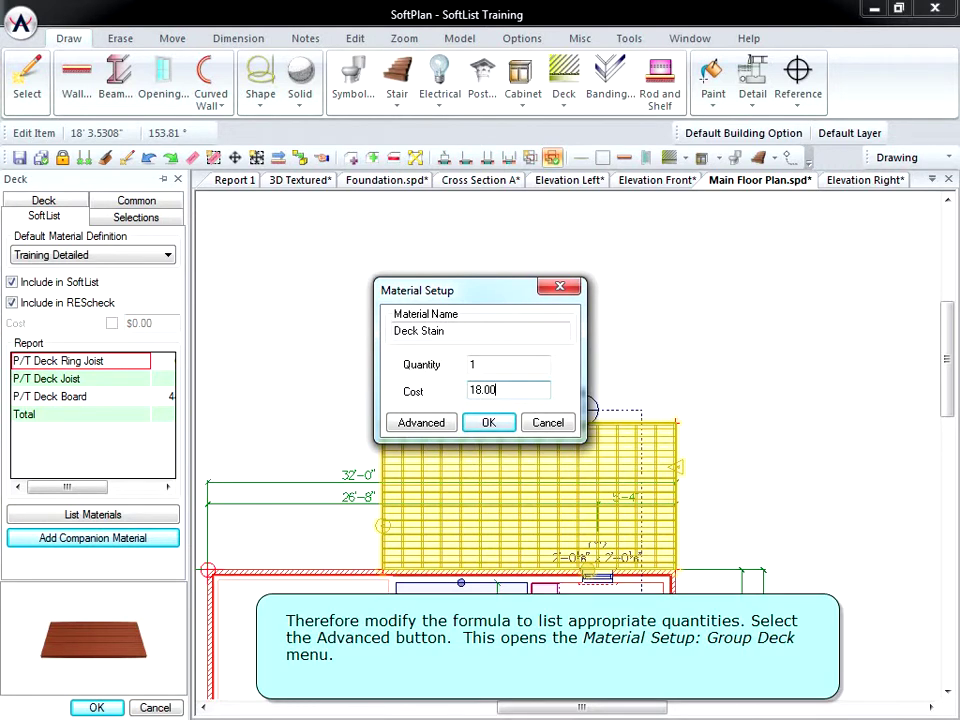
# - In the advanced setup of Deck Stain, set the units to gal and the deck component to Decking Board
pyautogui.click(418, 422)
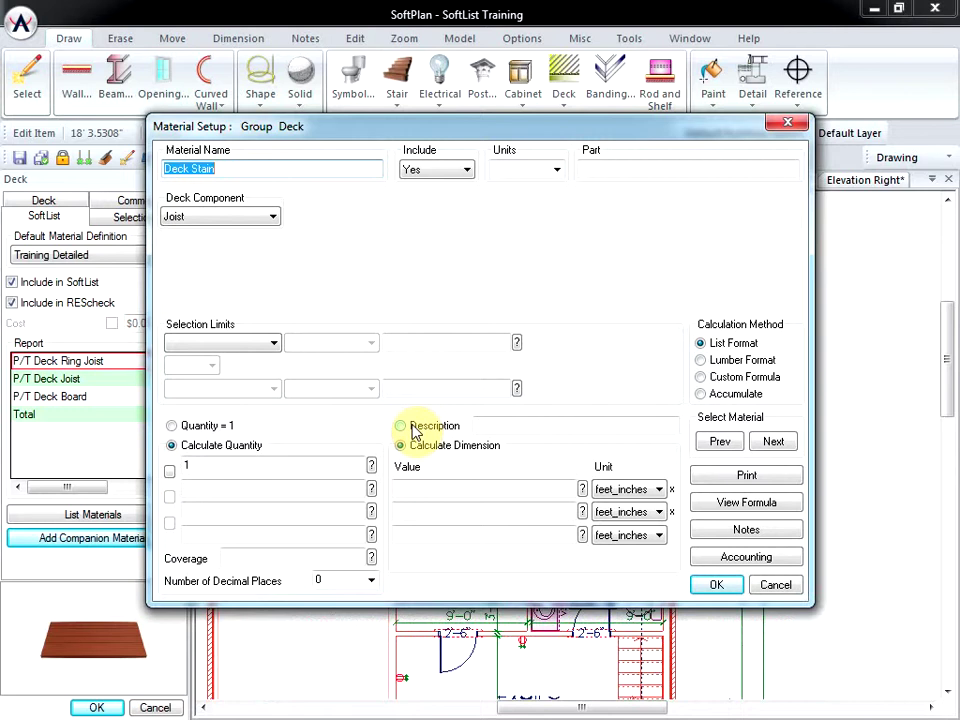
pyautogui.click(558, 172)
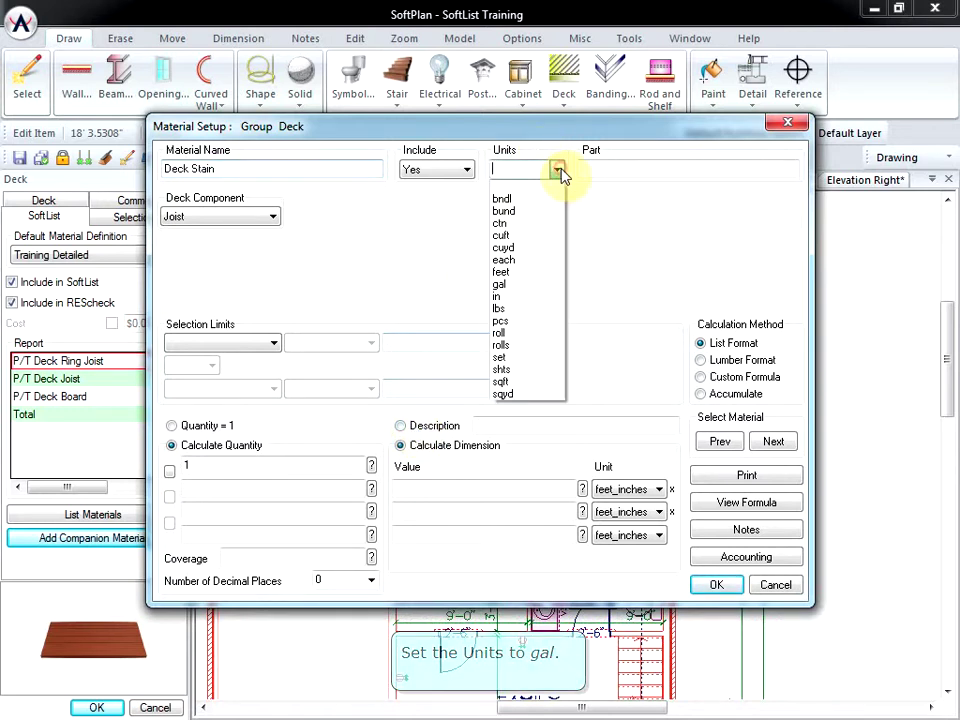
pyautogui.click(536, 282)
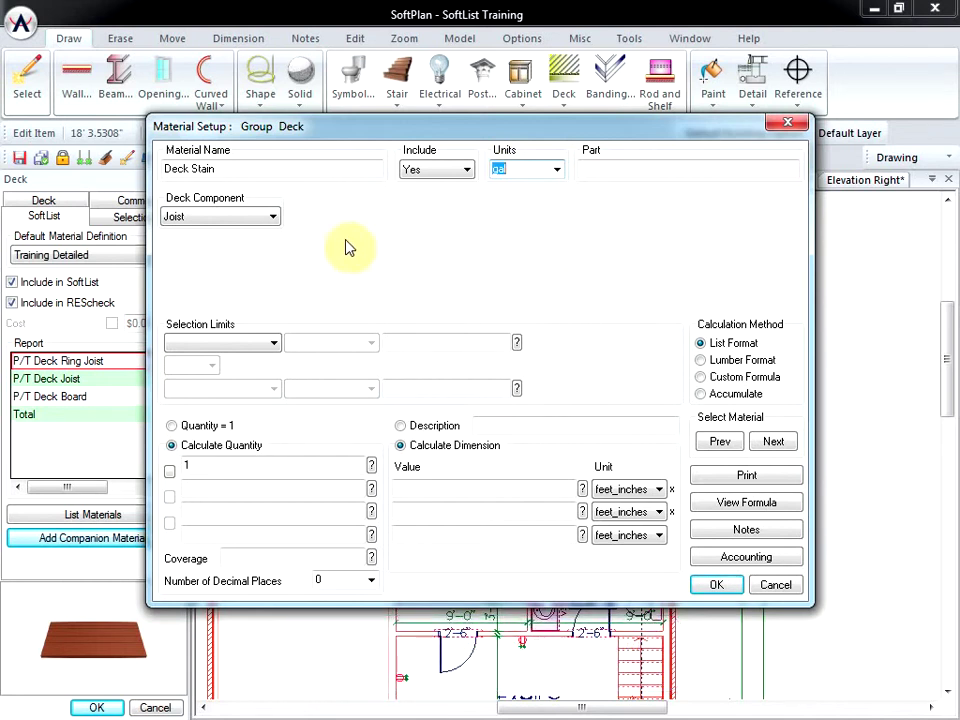
pyautogui.click(268, 218)
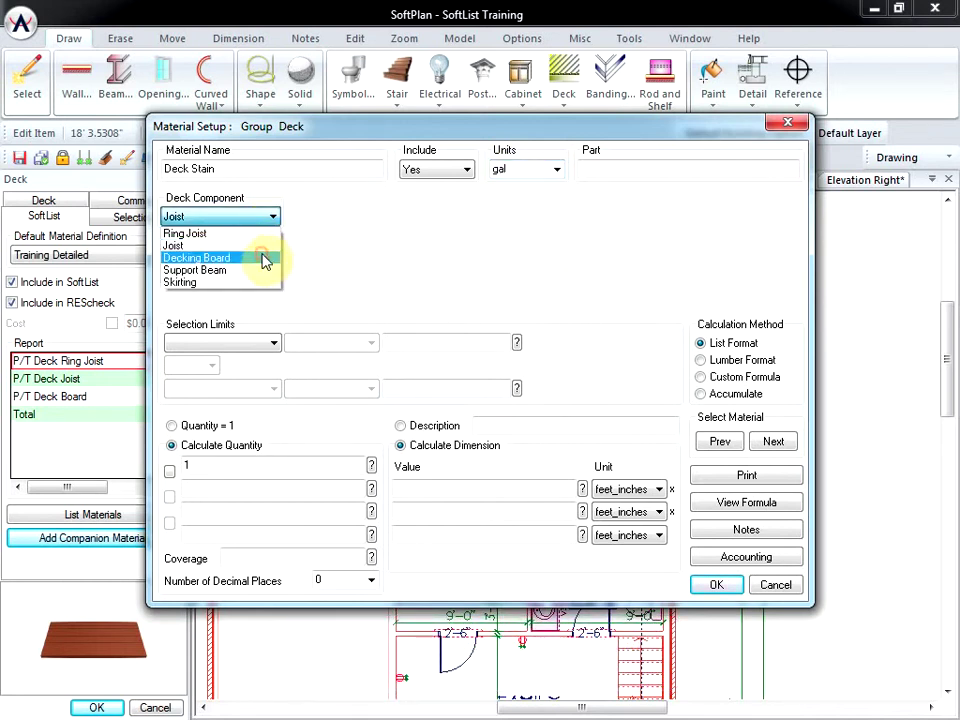
pyautogui.click(266, 256)
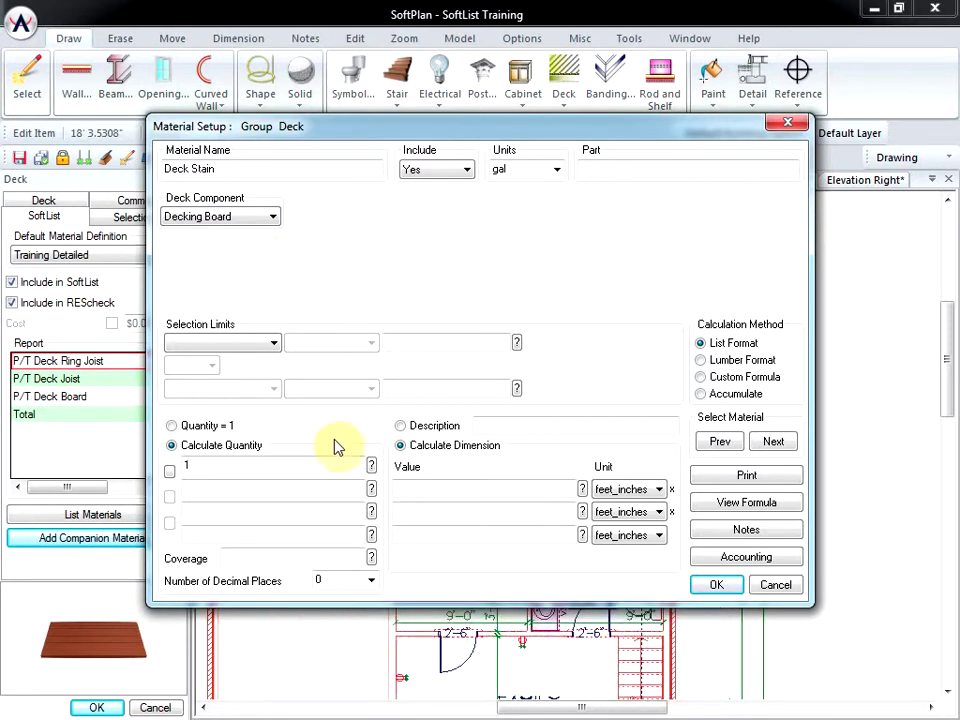
# - Build the Deck Stain quantity formula as the variable length multiplied by the variable width
pyautogui.click(373, 466)
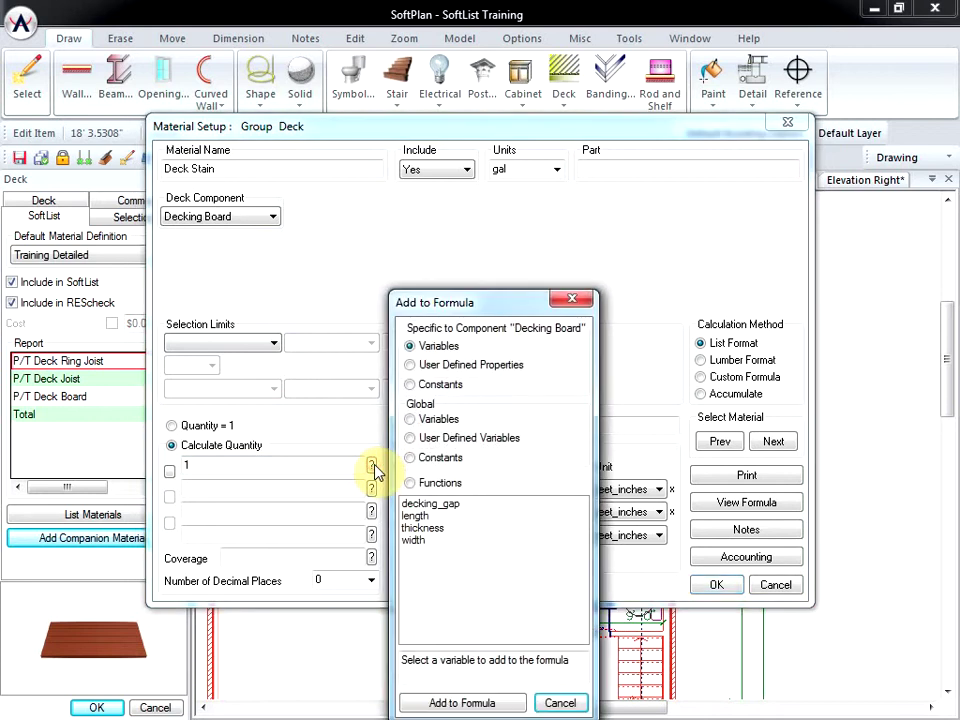
pyautogui.click(416, 515)
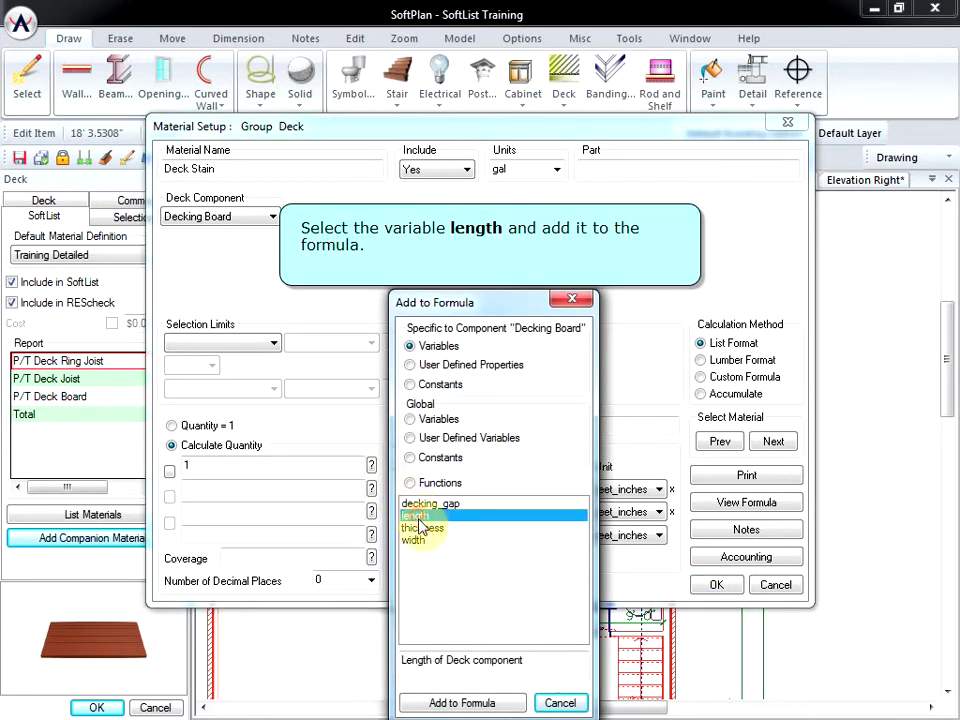
pyautogui.click(462, 703)
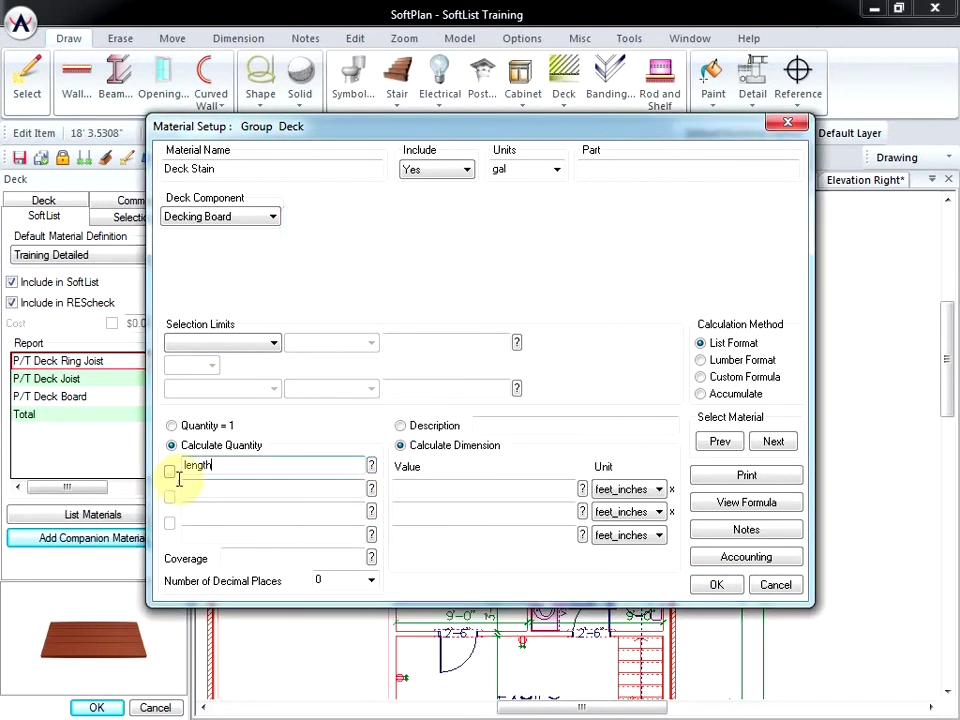
pyautogui.click(170, 472)
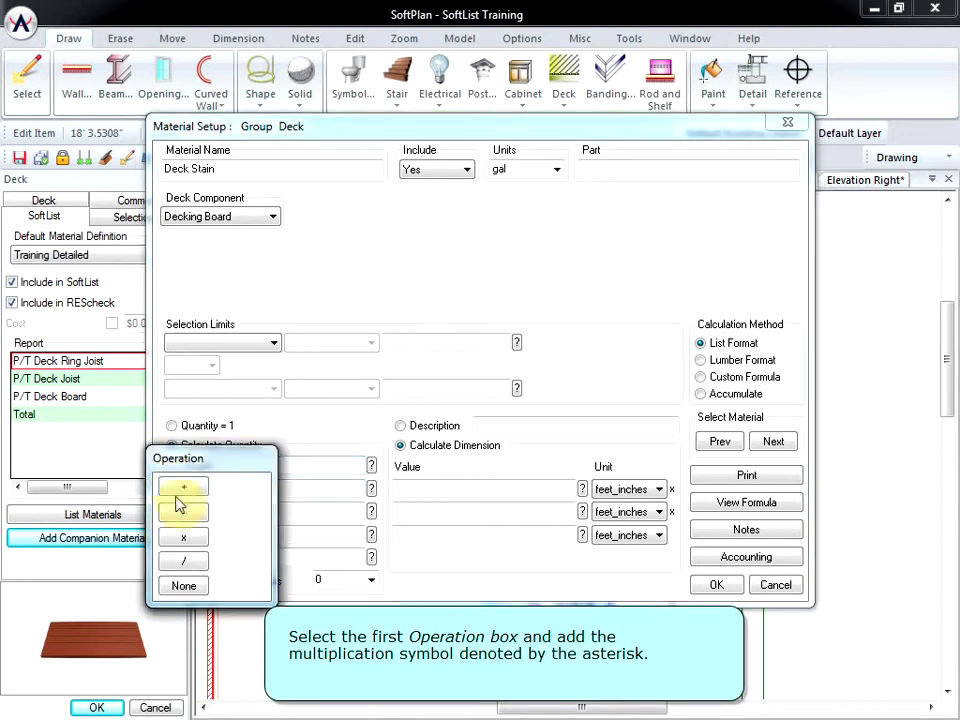
pyautogui.click(189, 545)
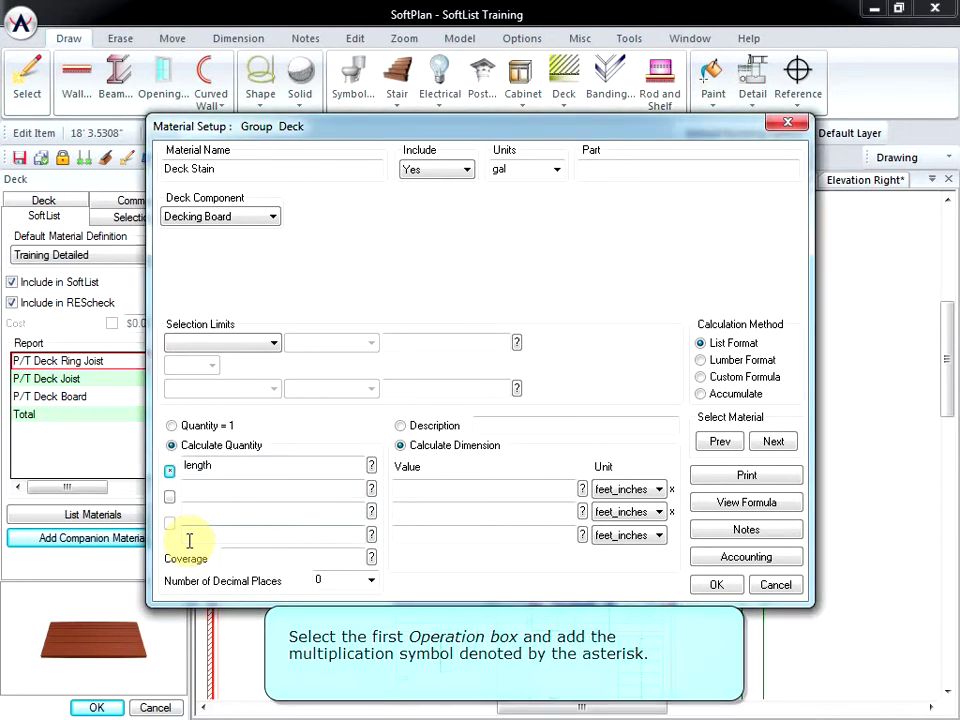
pyautogui.click(212, 490)
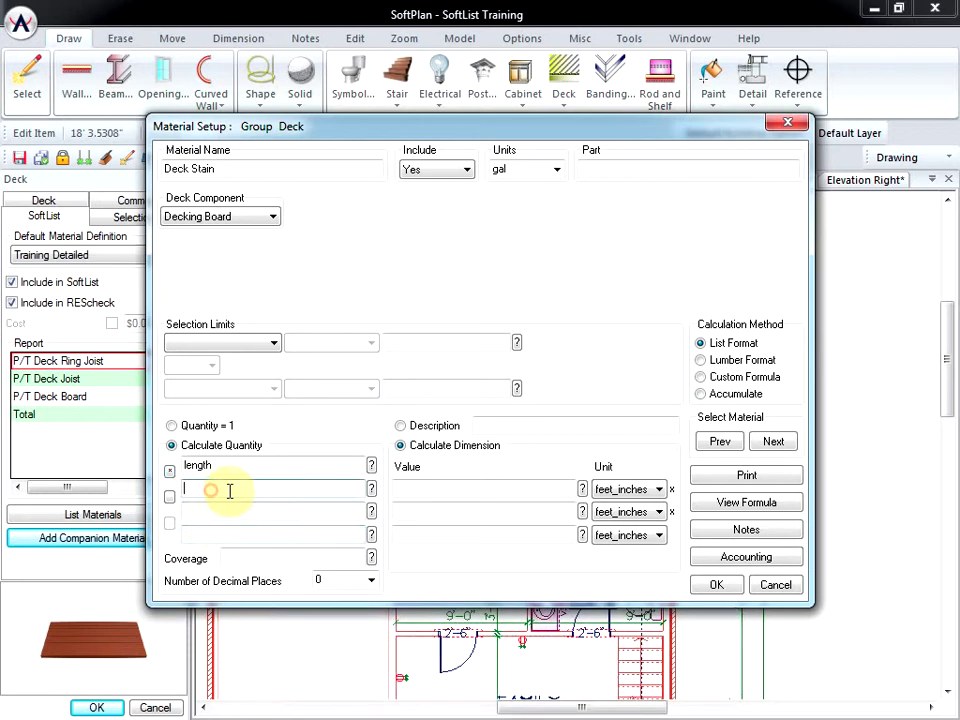
pyautogui.click(372, 491)
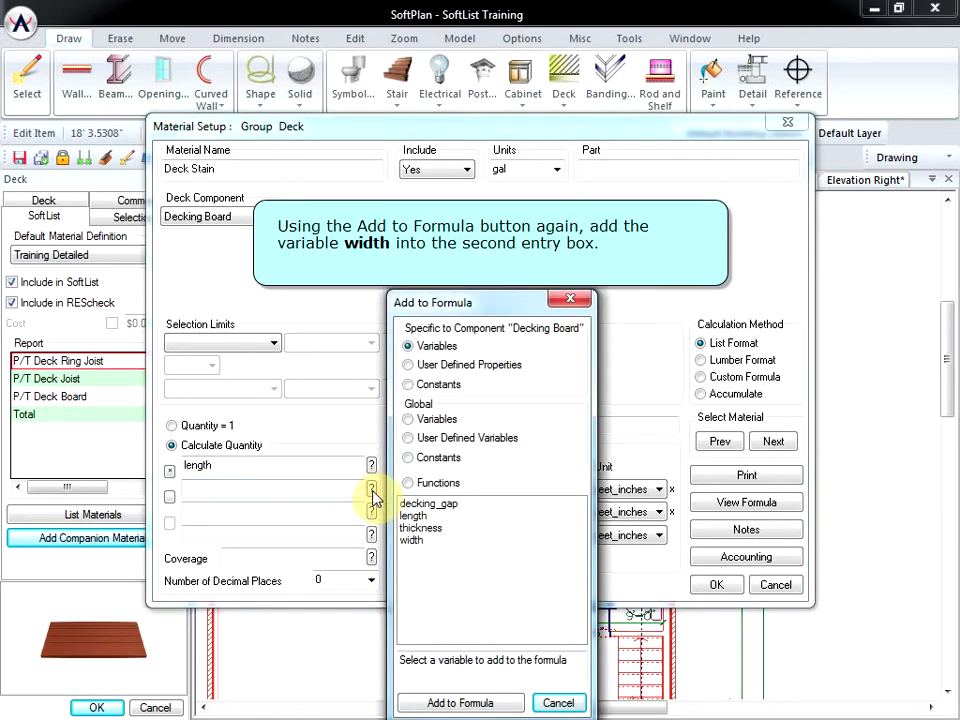
pyautogui.click(412, 540)
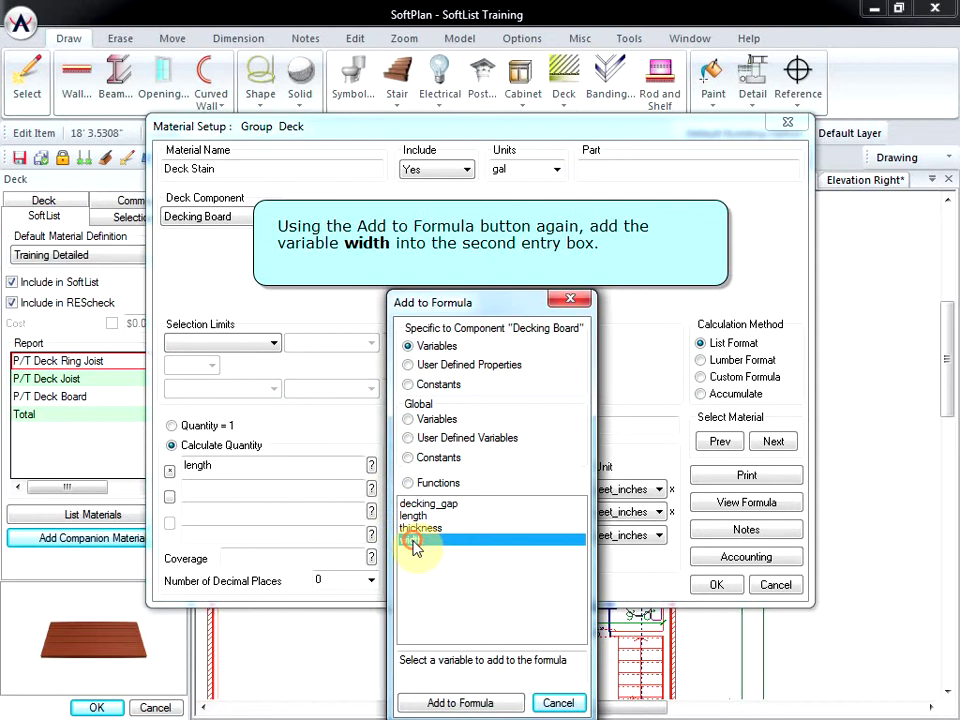
pyautogui.click(447, 705)
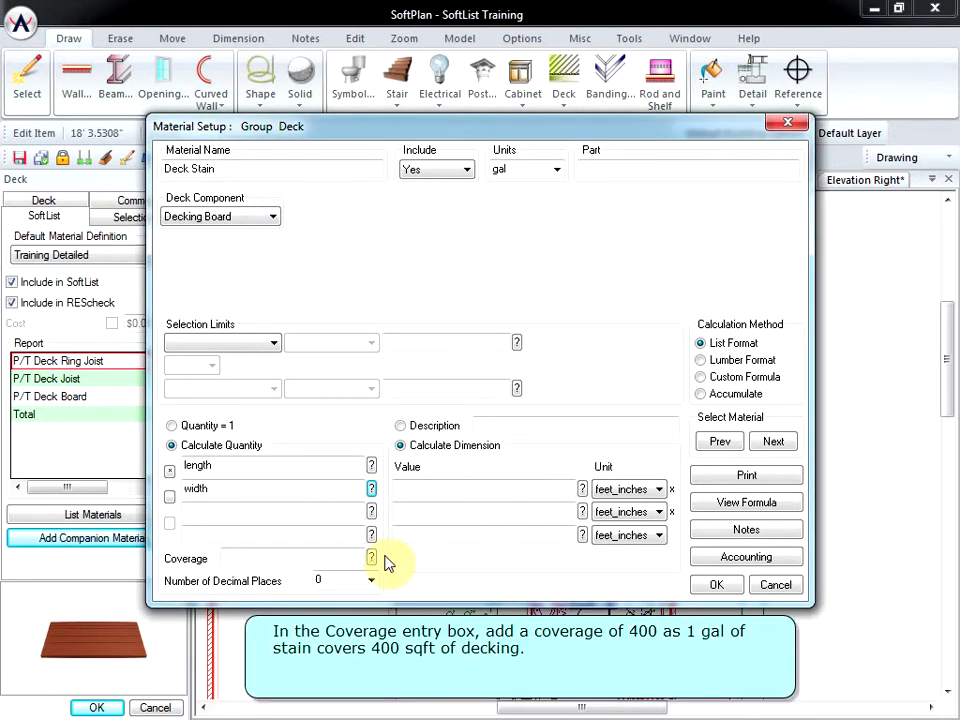
# - Set the Deck Stain coverage to 400 and accept the advanced material setup
pyautogui.click(296, 561)
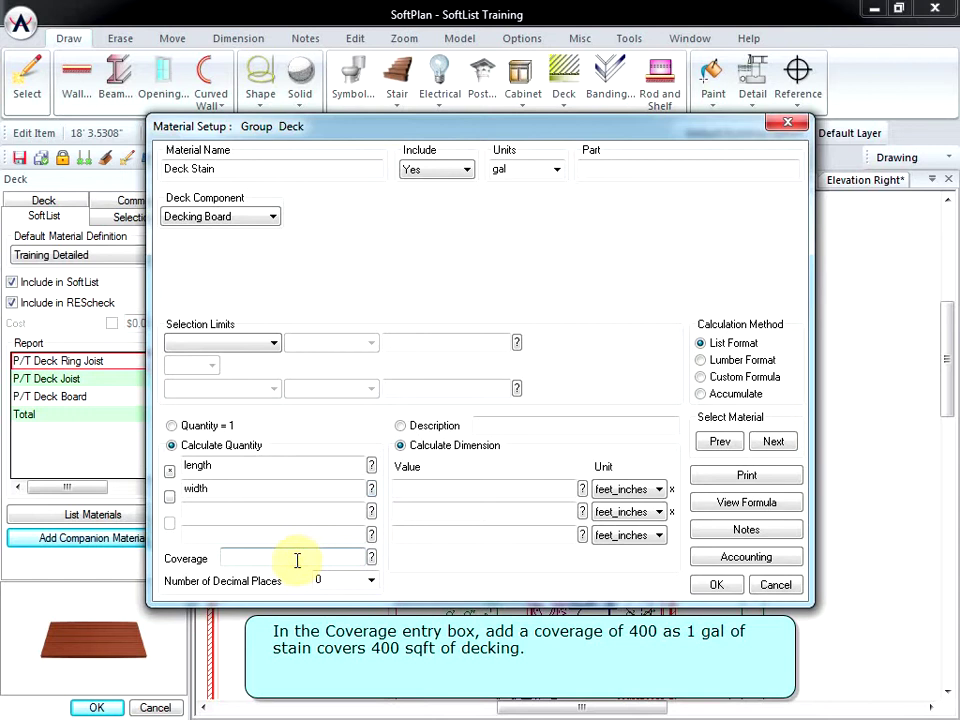
pyautogui.write('400')
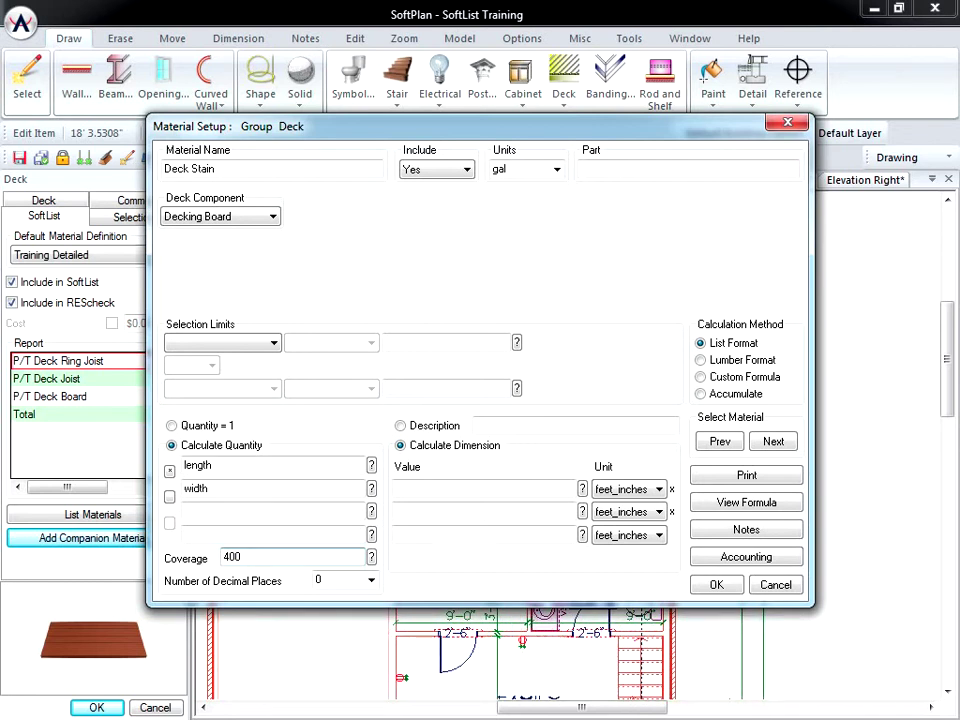
pyautogui.click(714, 588)
pyautogui.click(436, 436)
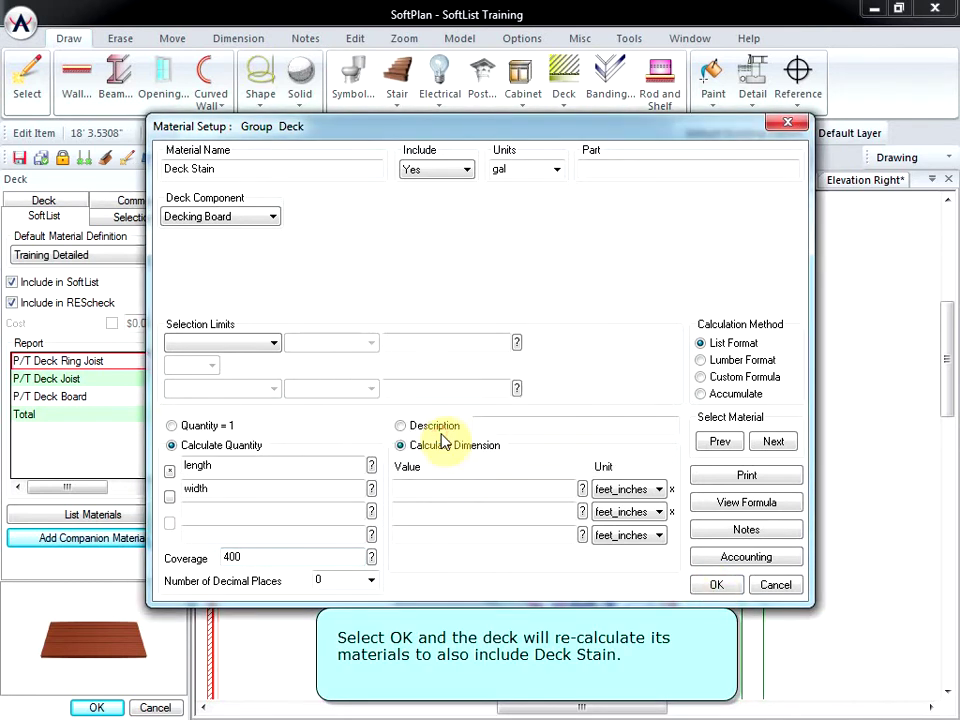